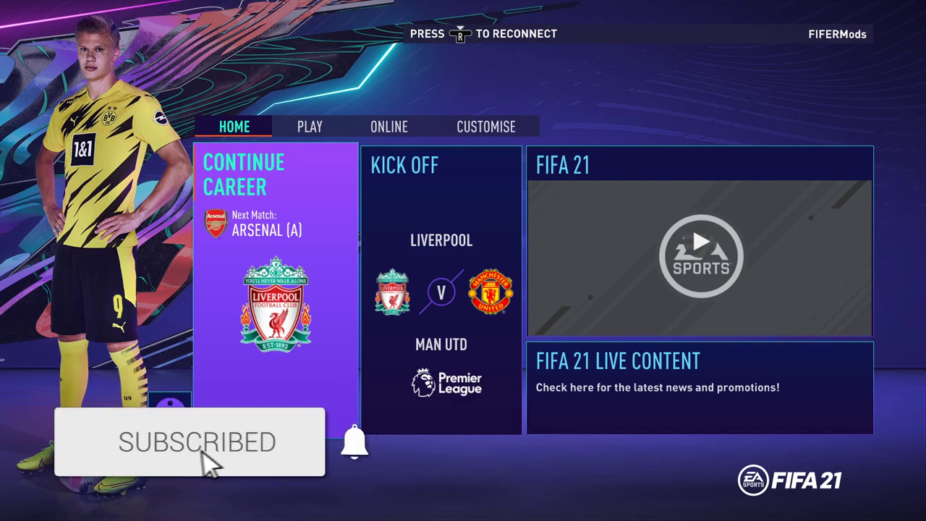
Step: Switch to File Explorer and open the settings folder inside Documents > FIFA 21
key(alt+Tab)
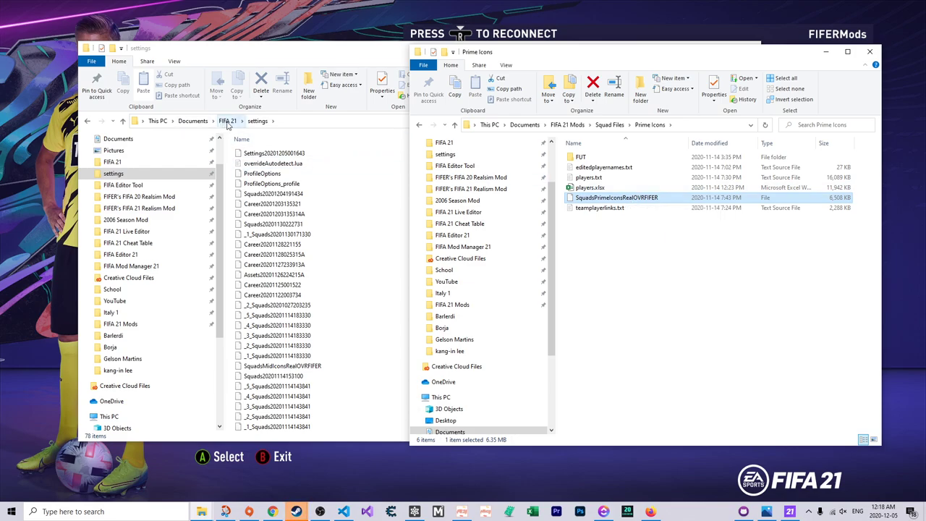
click(192, 121)
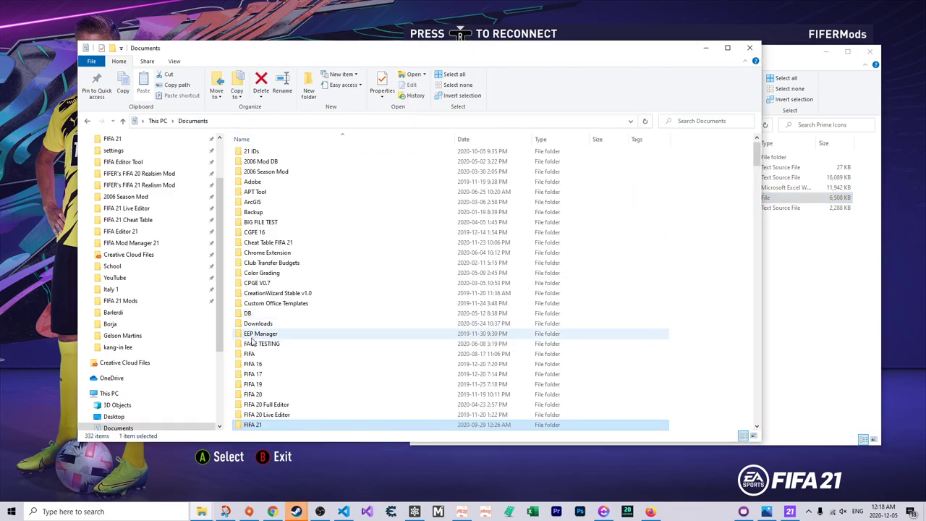
double_click(259, 425)
double_click(253, 204)
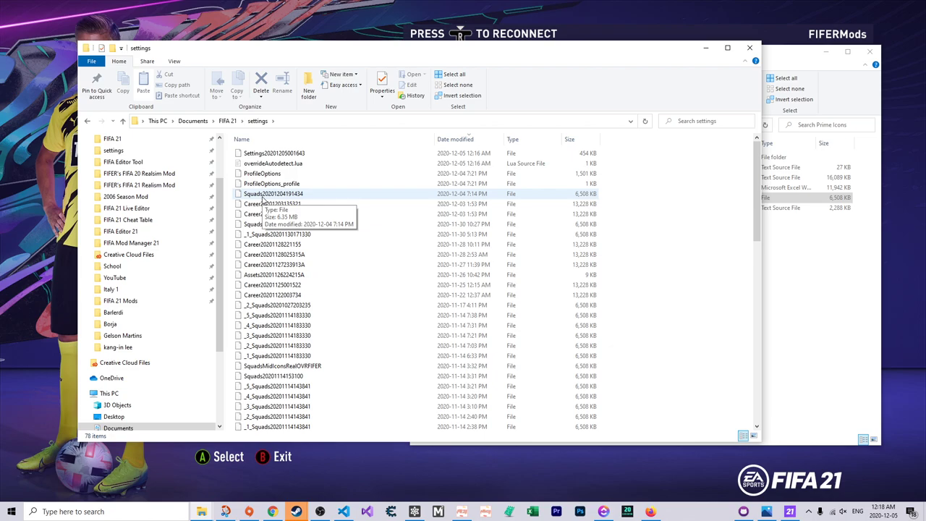
Step: Transfer the SquadsPrimeIconsRealOVRFIFER file from the Prime Icons folder into the FIFA 21 settings folder
key(alt+Tab)
drag(624, 201, 597, 204)
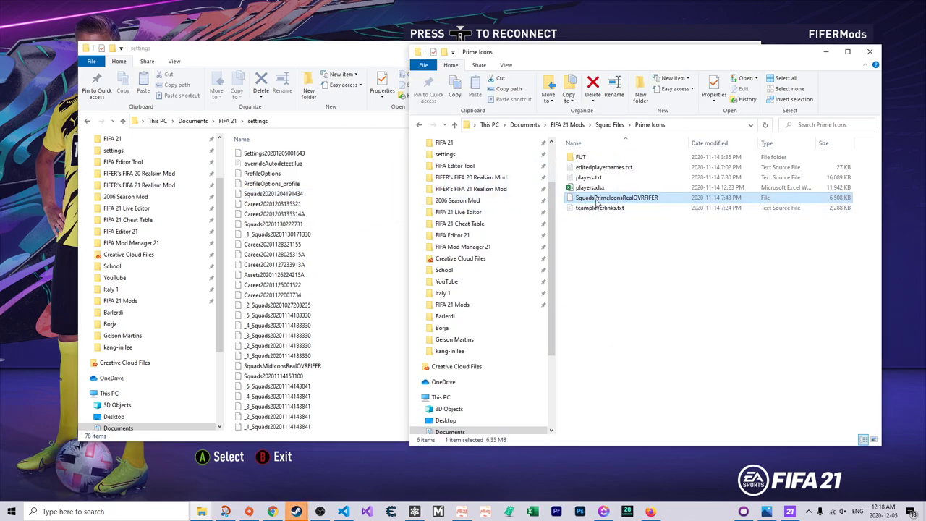
right_click(597, 203)
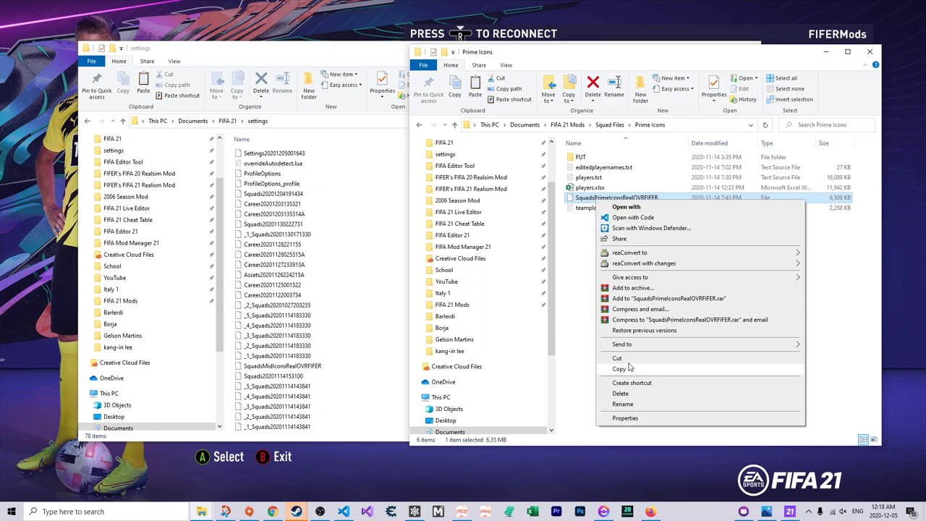
drag(589, 200, 378, 189)
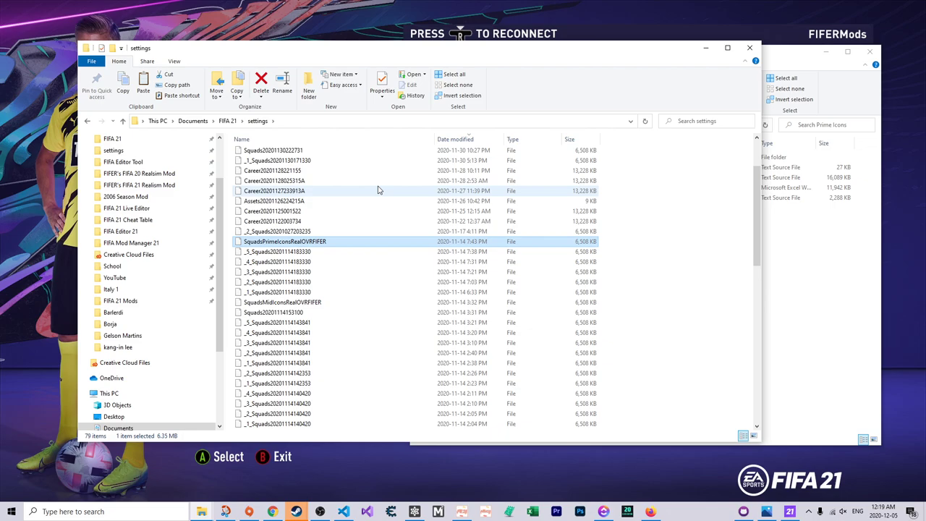
scroll(378, 190, up, 3)
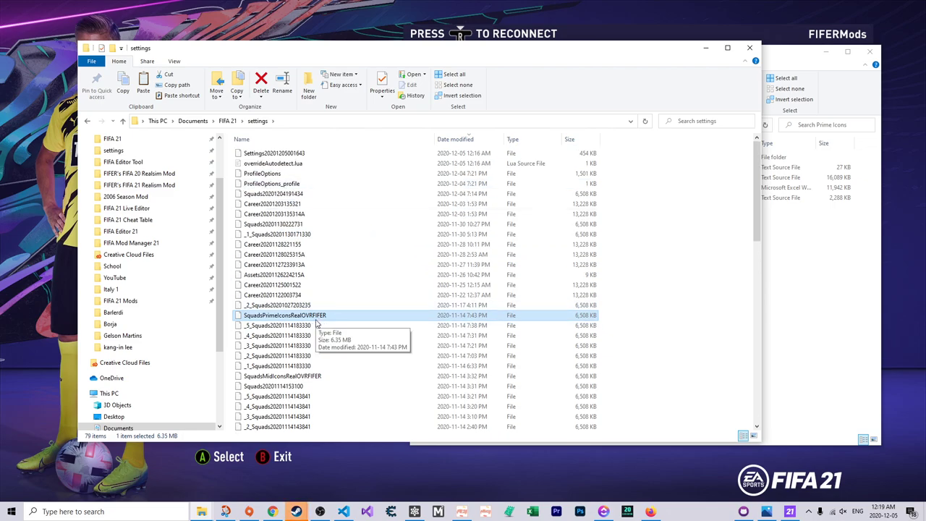
Step: Switch to FIFA 21 and select Prime Icons Real OVR FIFER in the profile's list of loadable squads
click(21, 269)
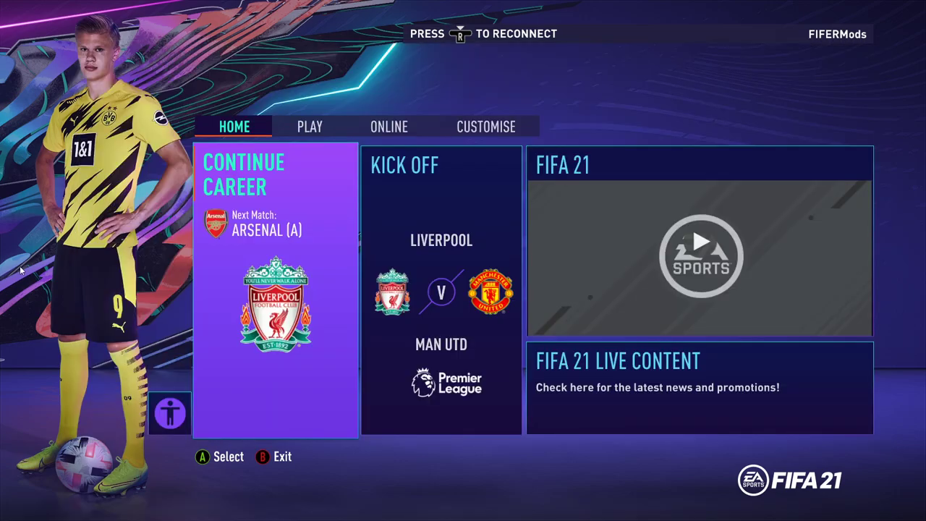
key(q)
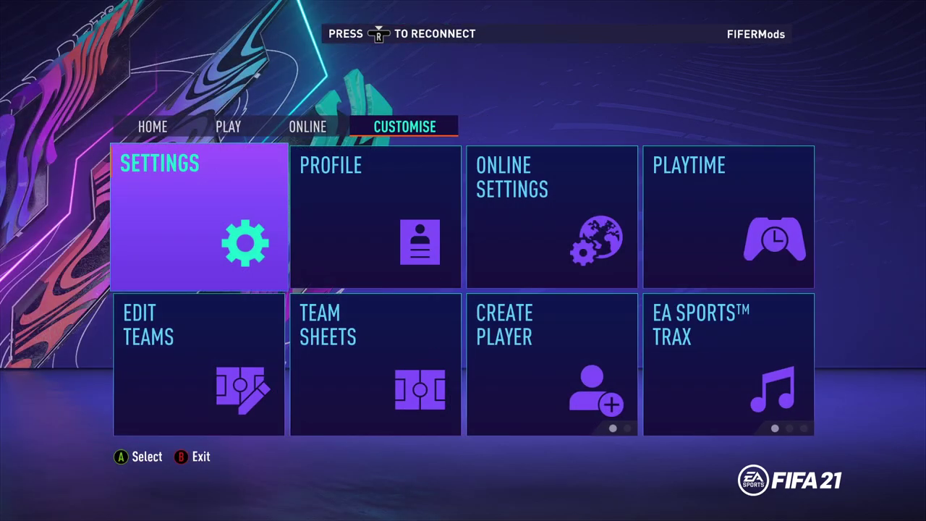
click(375, 217)
key(Return)
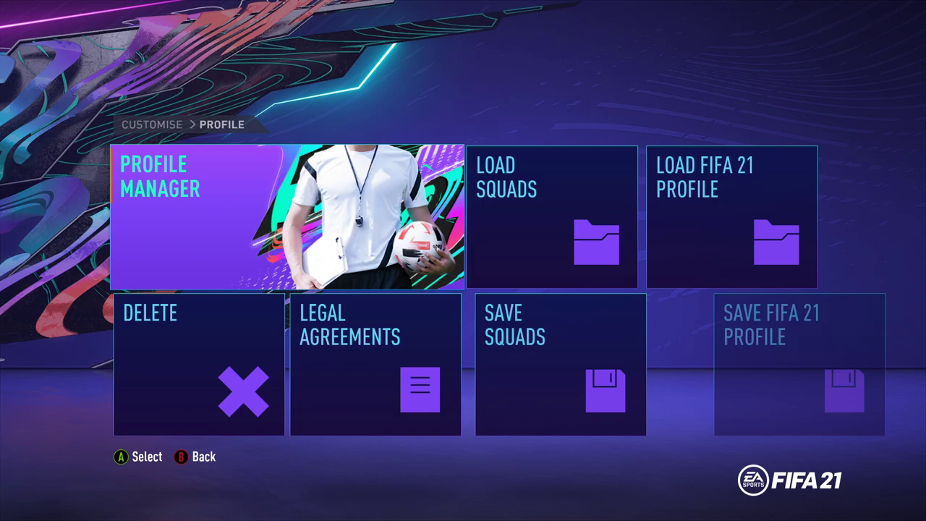
key(Right)
key(Return)
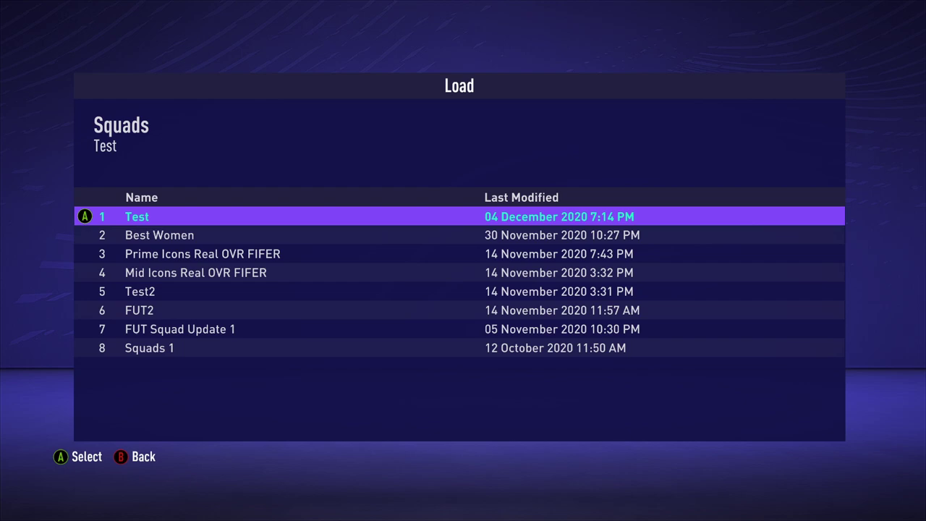
key(Down)
key(Down)
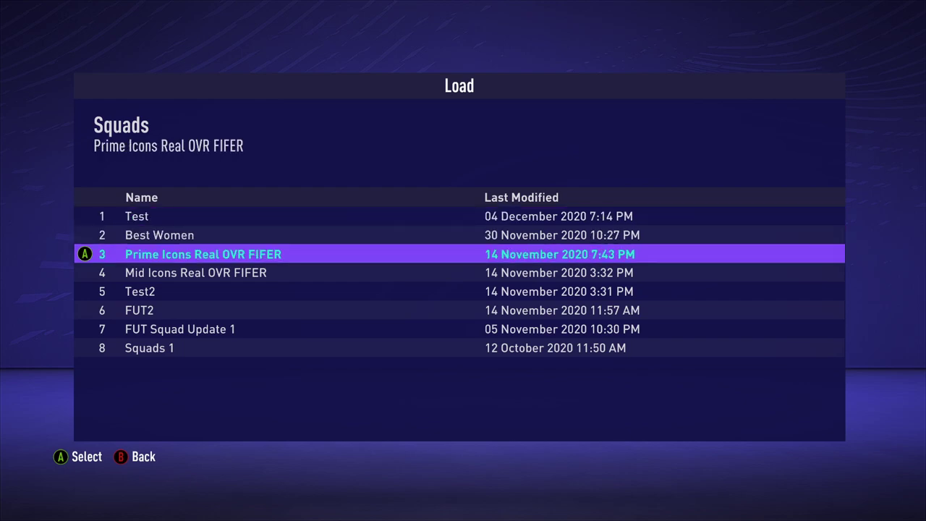
Step: Compare the modified date of SquadsPrimeIconsRealOVRFIFER in the settings folder with that of the in-game Prime Icons squad entry
key(alt+Tab)
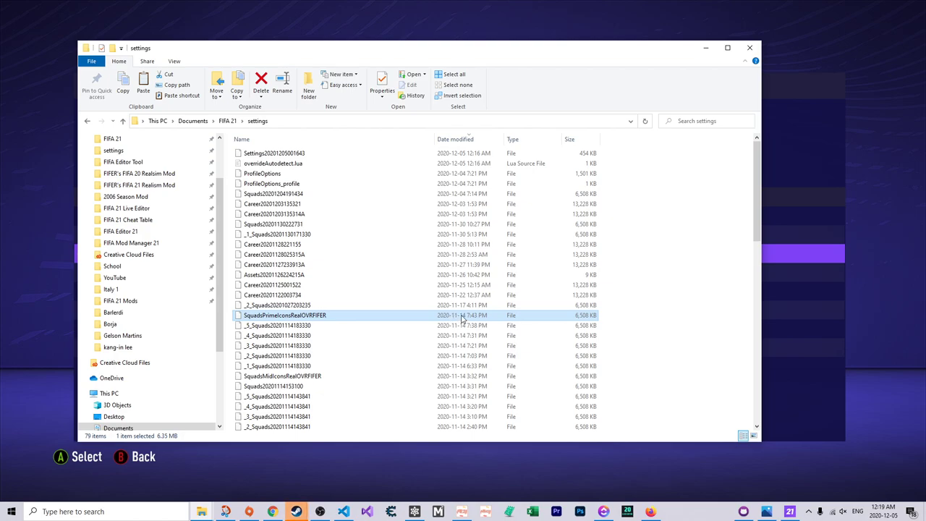
key(alt+Tab)
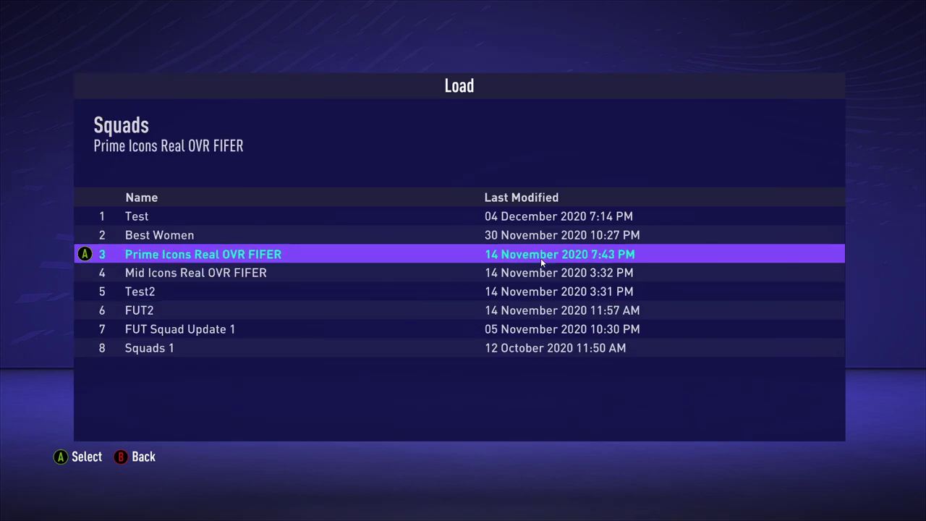
key(alt+Tab)
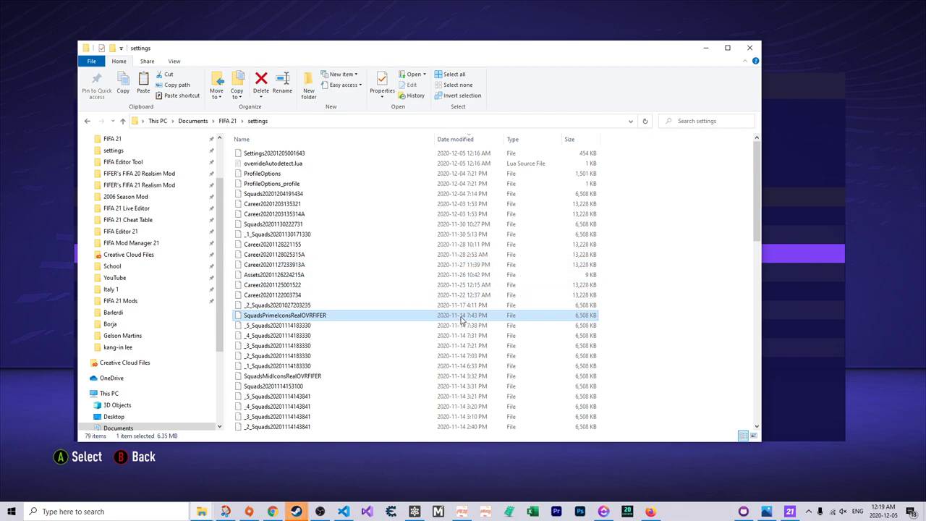
key(alt+Tab)
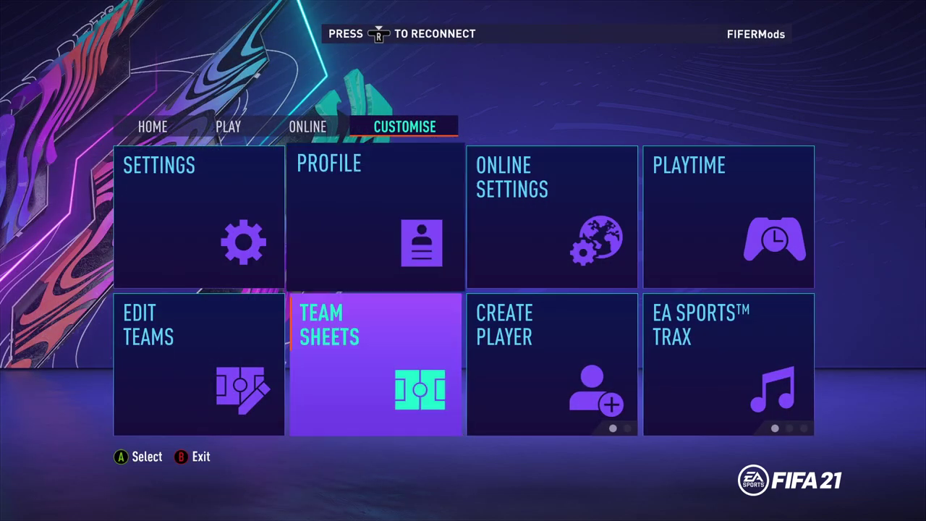
Step: Open Club Transfers from the team editing options and choose Free Agents as the source team
key(Left)
key(Return)
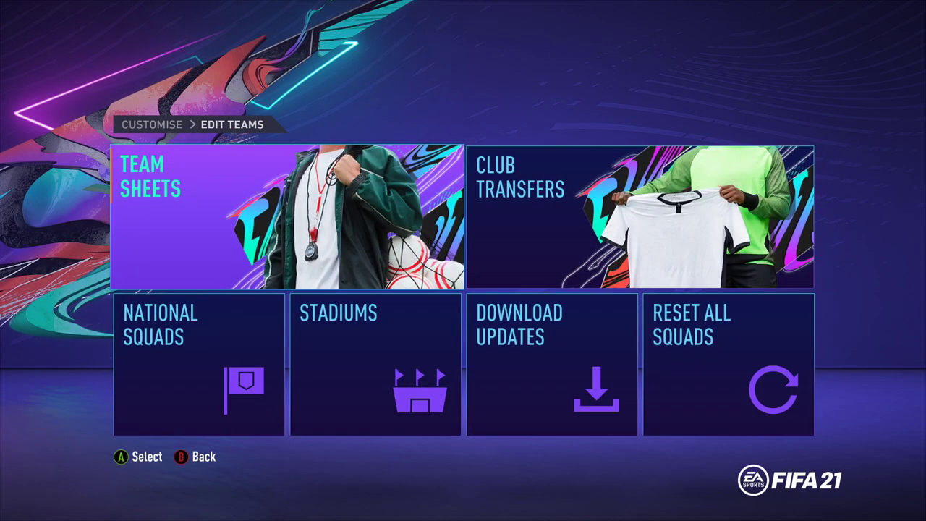
key(Right)
key(Return)
key(Up)
key(Left)
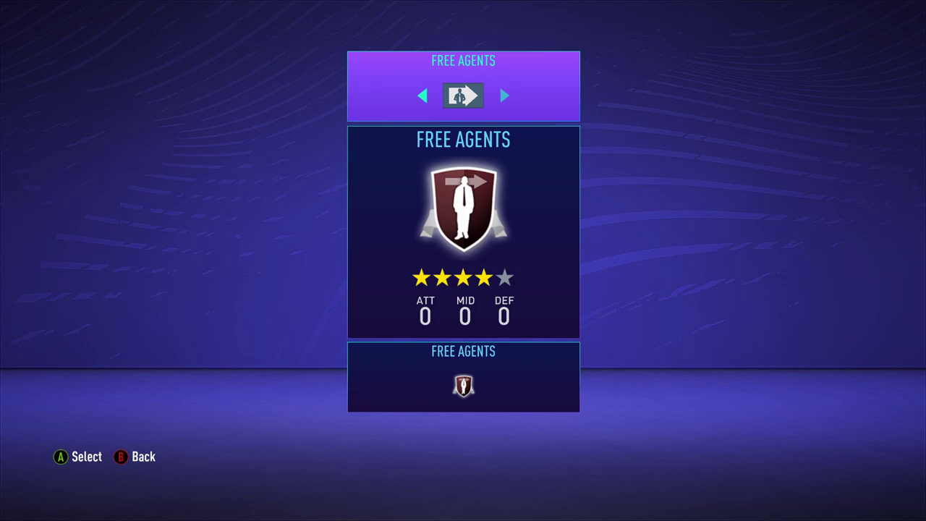
key(Down)
key(Return)
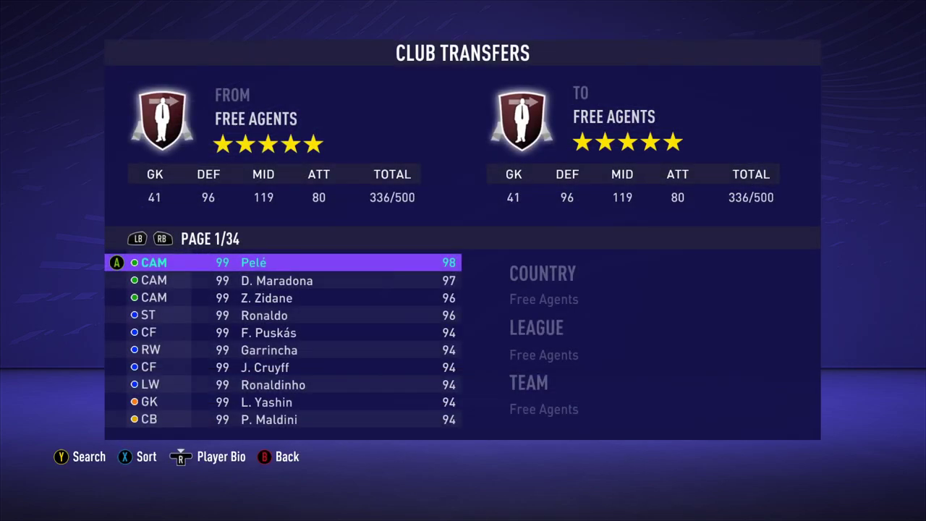
Step: Inspect Pelé's player bio, including his traits, and browse several pages of the free agents list
key(r)
key(e)
key(e)
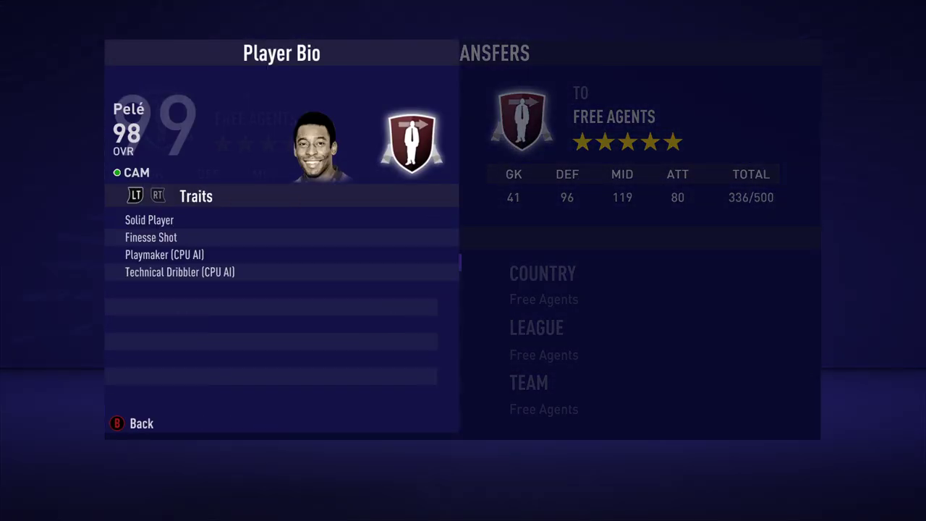
key(Escape)
key(Down)
key(Right)
key(Right)
key(Right)
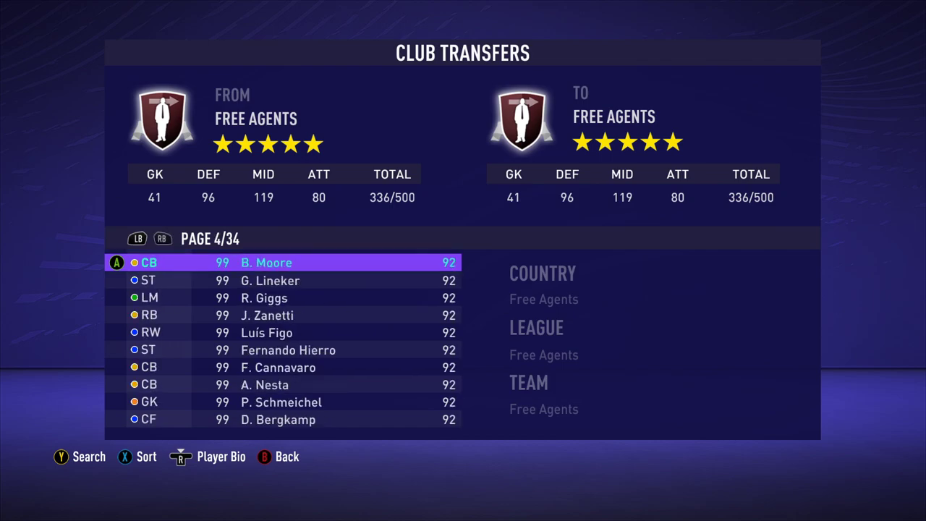
key(Right)
key(Right)
key(Right)
key(Escape)
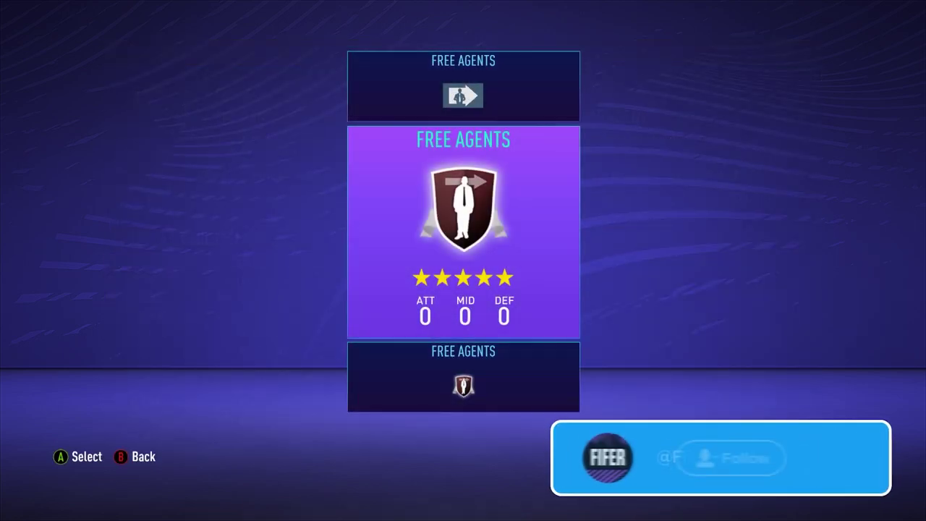
Step: Leave Club Transfers and check the squad choices for a new career, comparing Use Initial Squads with Use Current Squads
key(Escape)
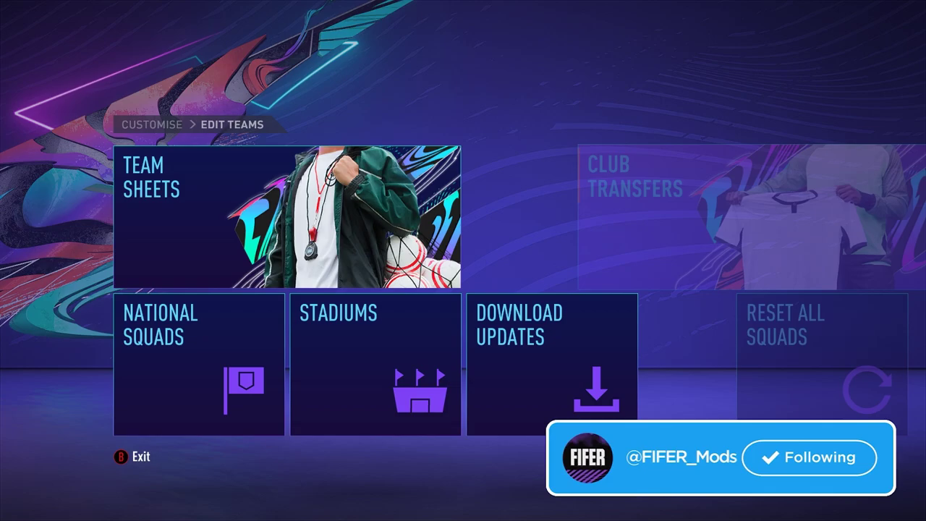
key(Escape)
key(Escape)
key(e)
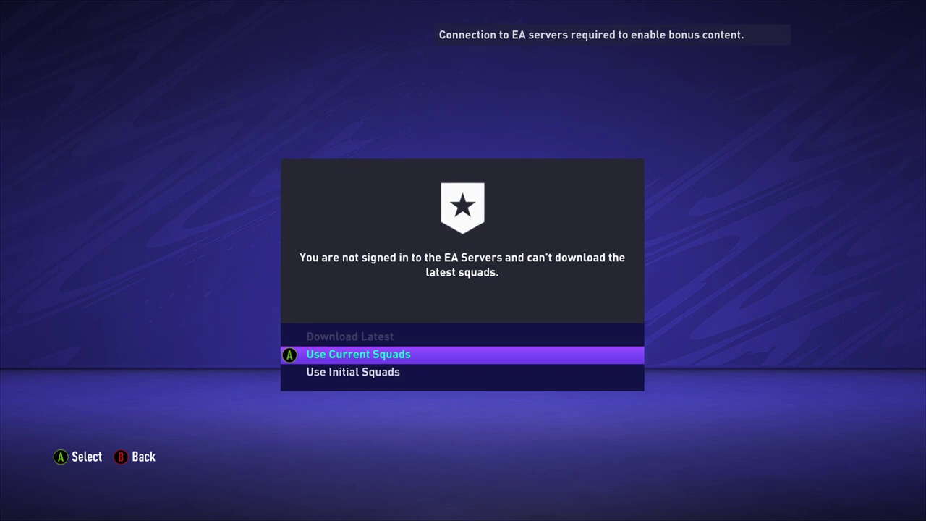
key(Down)
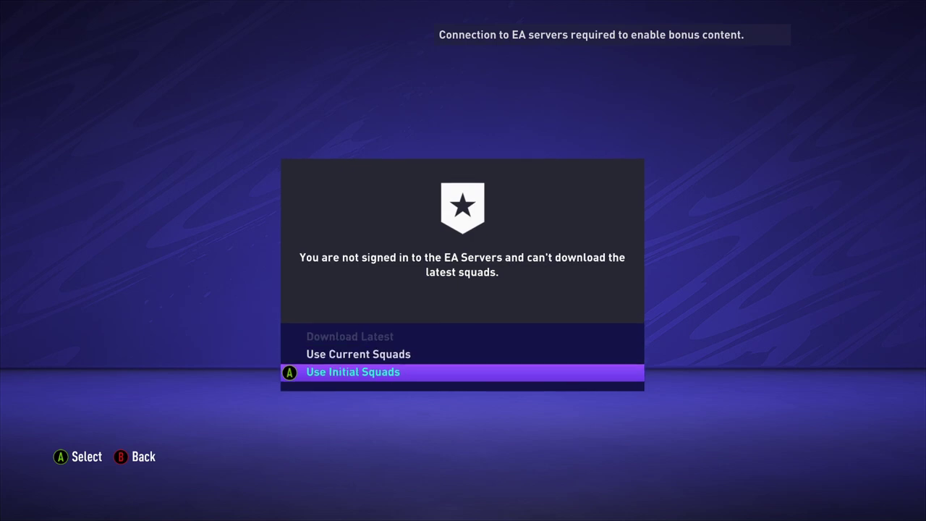
key(Up)
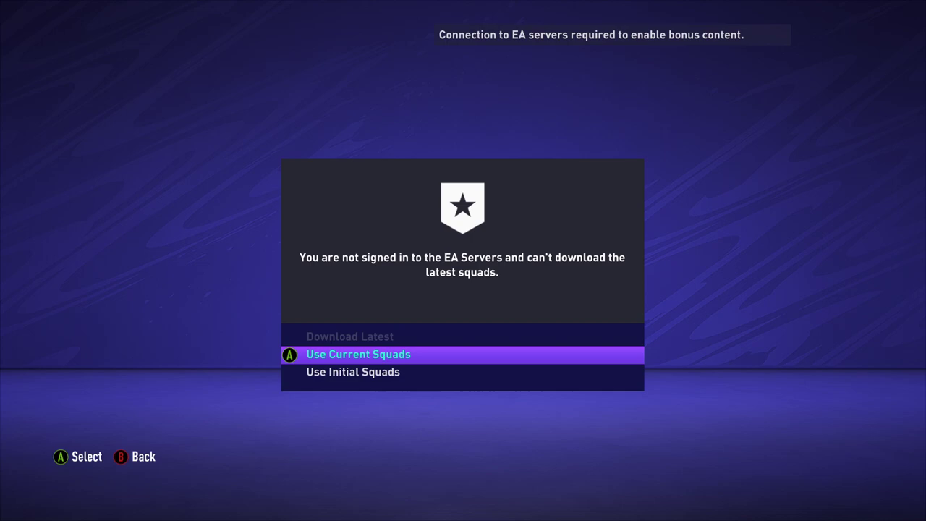
key(Return)
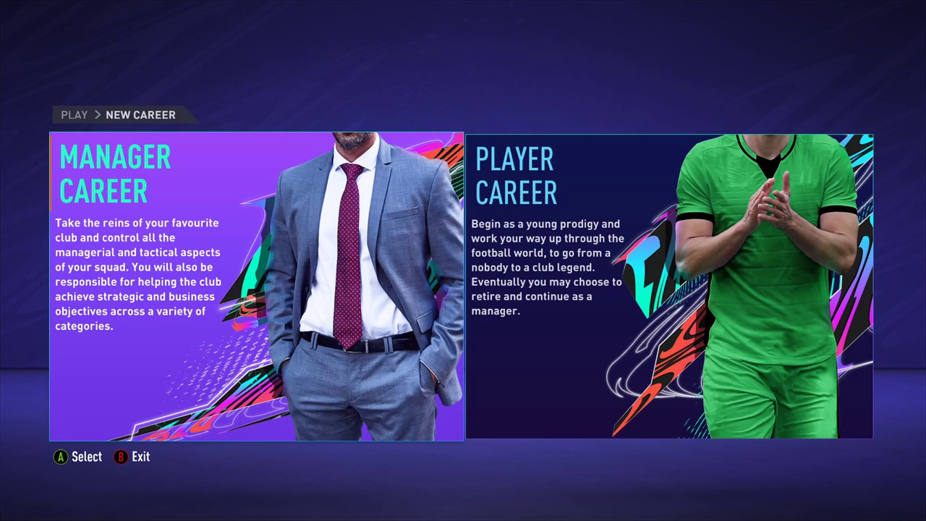
Step: Leave the career setup and review the saved squads available for loading in the profile options
key(e)
key(e)
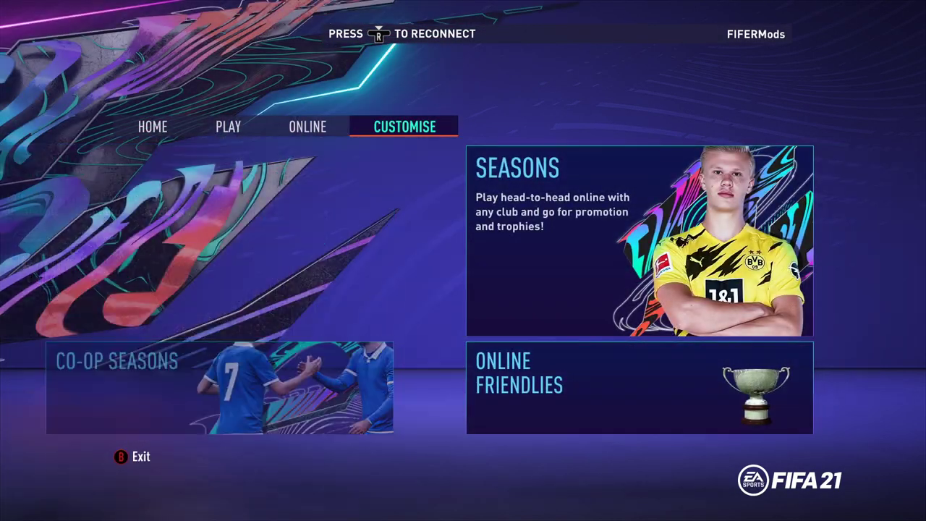
key(Right)
key(Down)
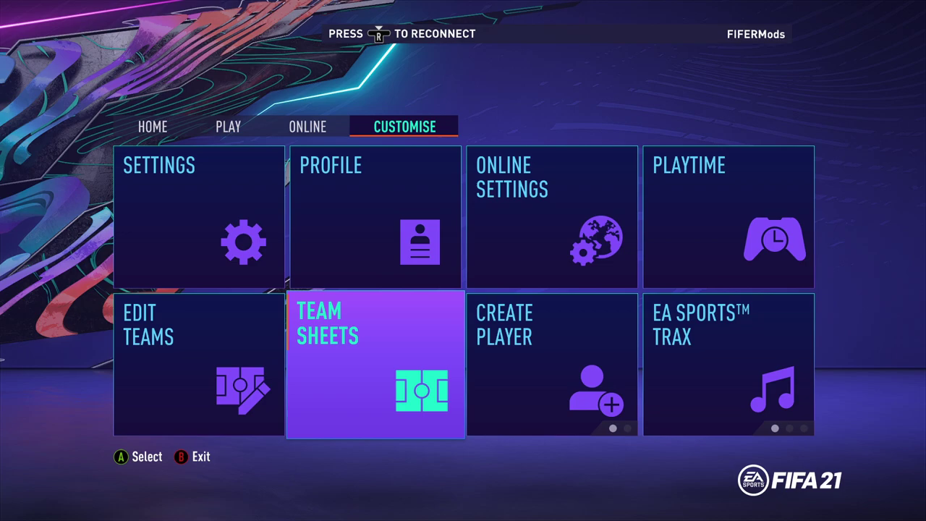
key(Up)
key(Return)
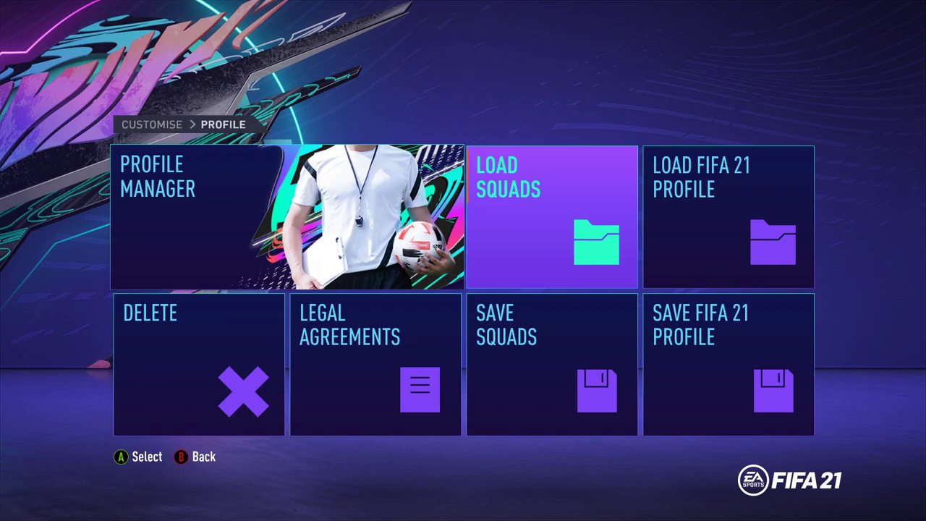
key(Down)
key(Up)
key(Return)
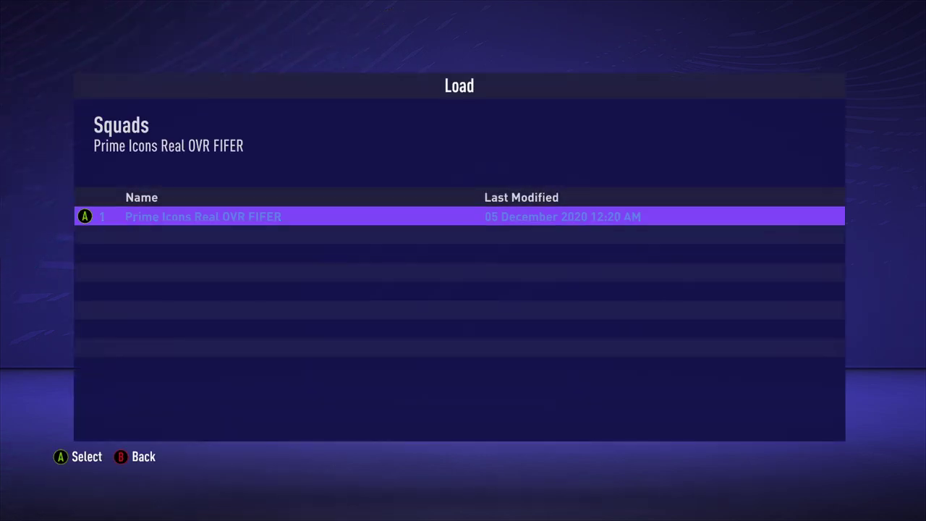
key(Down)
key(Down)
key(Up)
key(Up)
key(Escape)
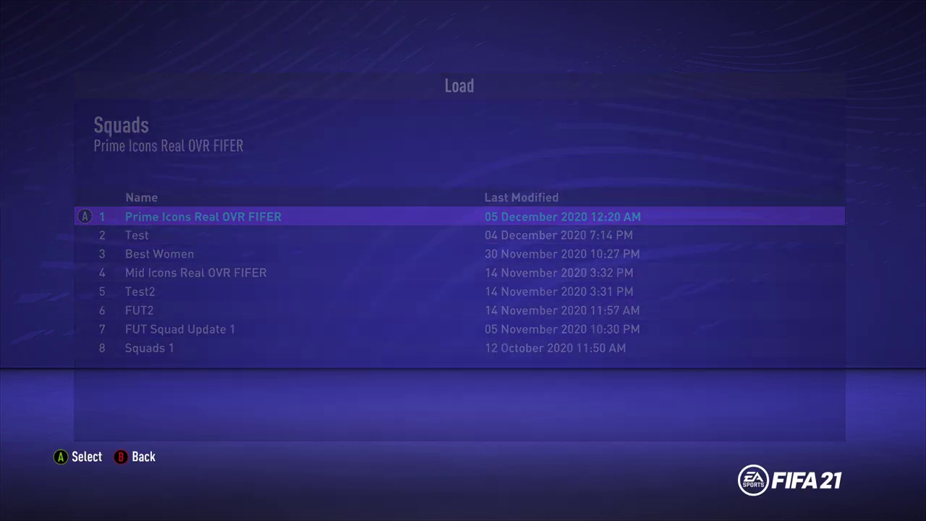
Step: Leave the squad load list and save the current squads over the existing Prime Icons Real OVR FIFER file
key(Escape)
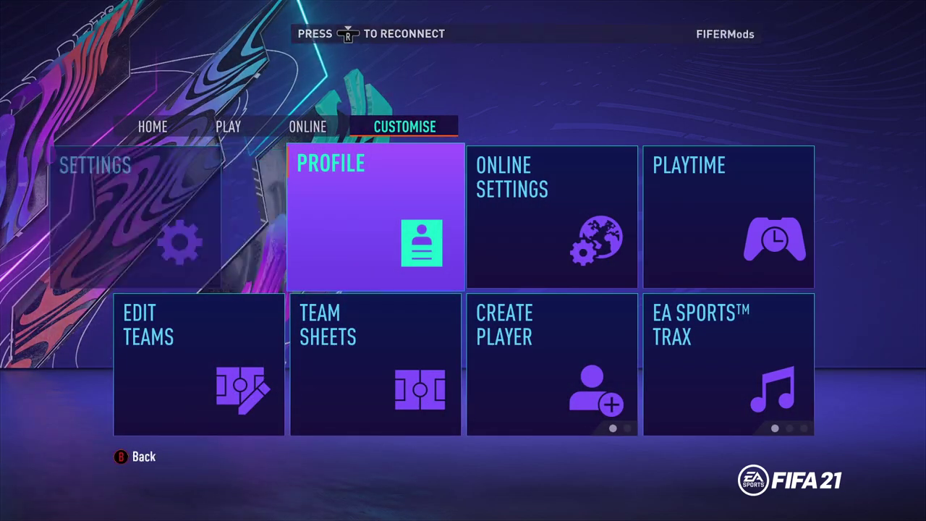
key(Return)
key(Right)
key(Down)
key(Return)
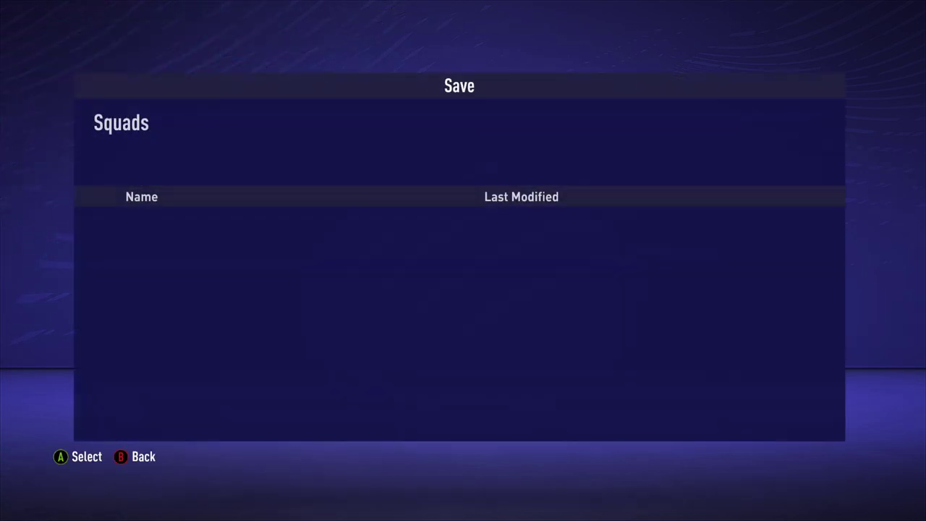
key(Return)
key(Return)
key(Up)
key(Return)
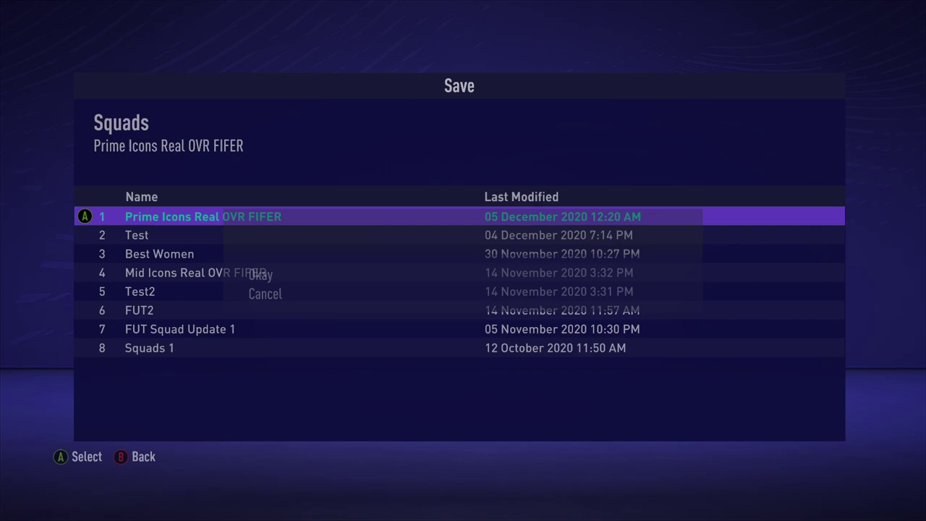
key(Escape)
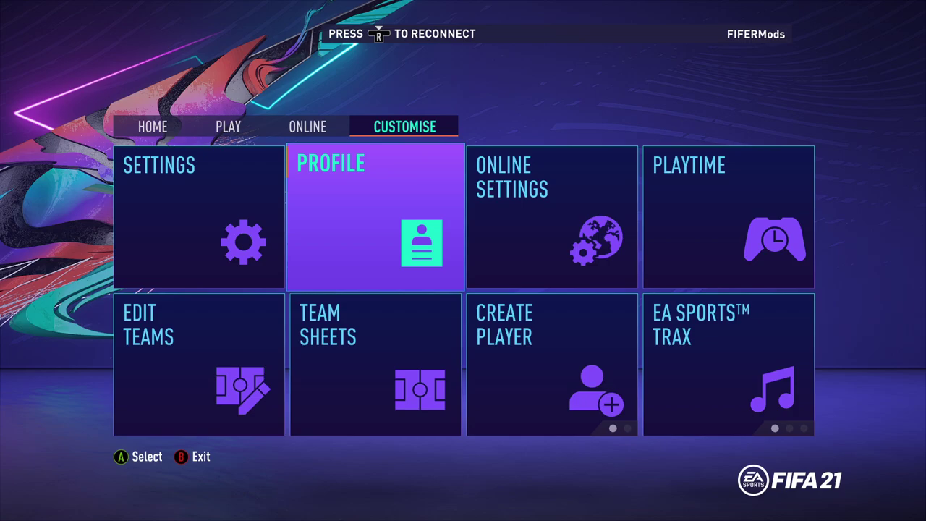
Step: Switch to File Explorer to check the saved squad files in the FIFA 21 settings folder, and return to the game
key(q)
key(q)
key(alt+Tab)
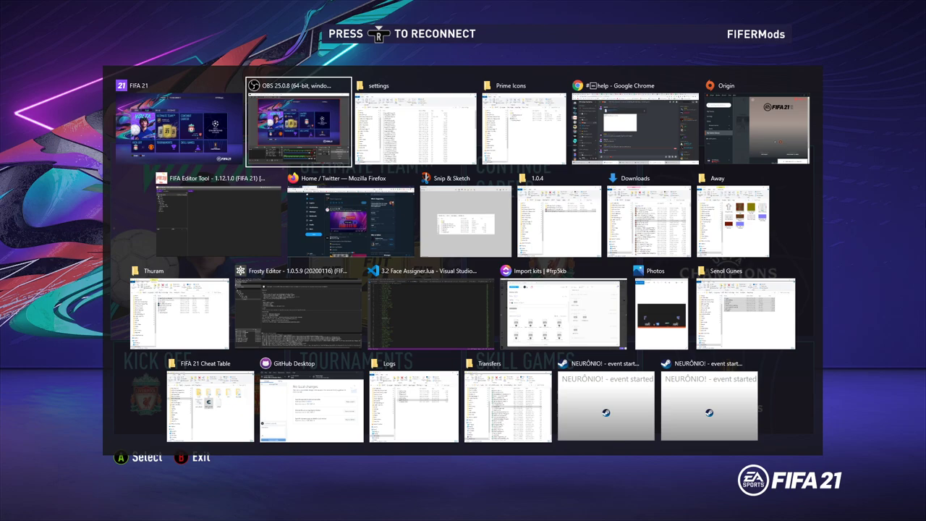
key(Tab)
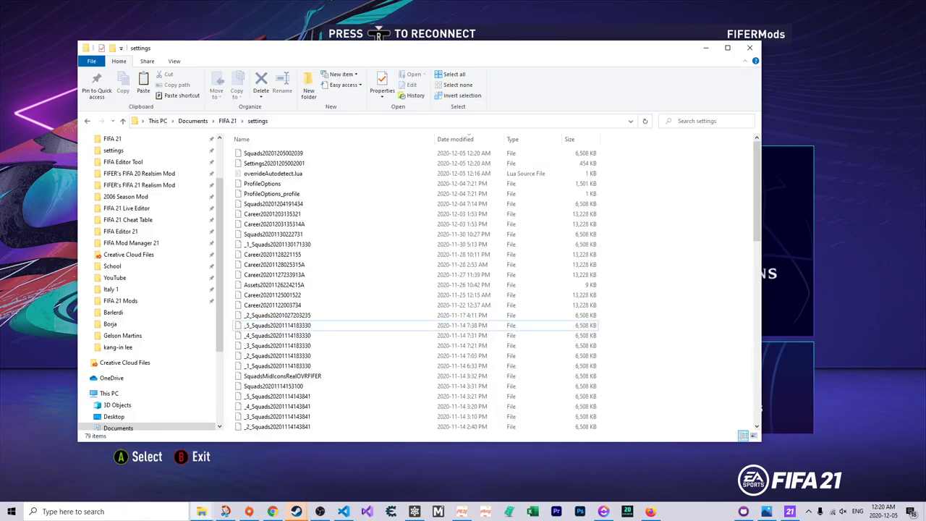
key(alt+Tab)
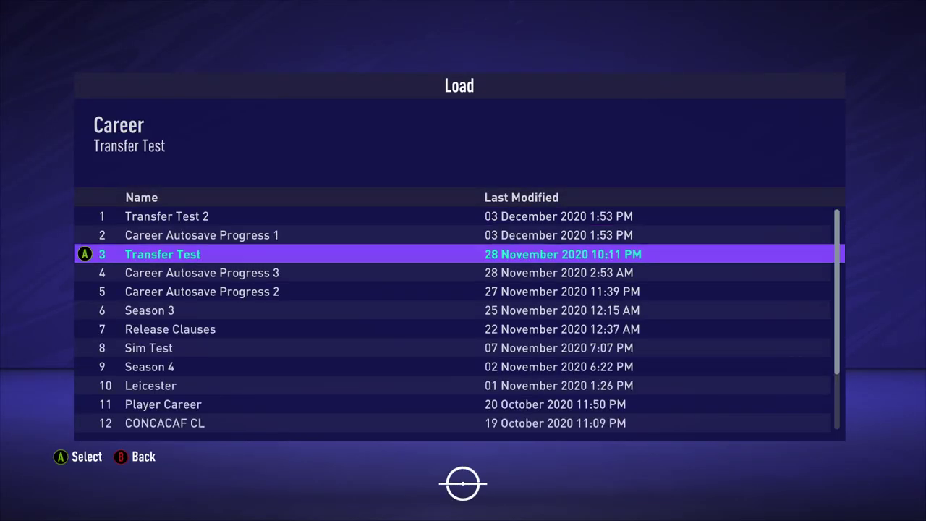
Step: Look through the saved careers in the career load list, including Transfer Test and Career Autosave Progress 1
key(Down)
key(Down)
key(Up)
key(Up)
key(Up)
key(Up)
key(Down)
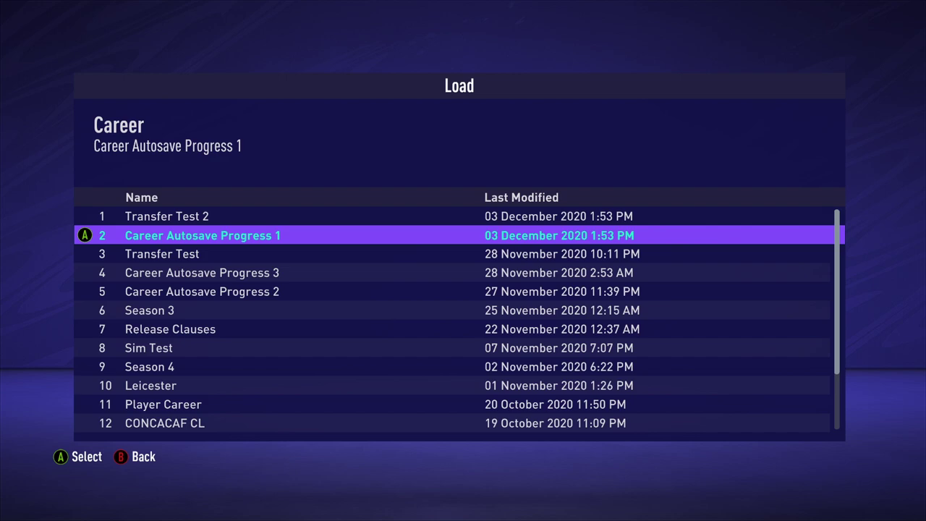
key(Up)
key(Down)
key(Down)
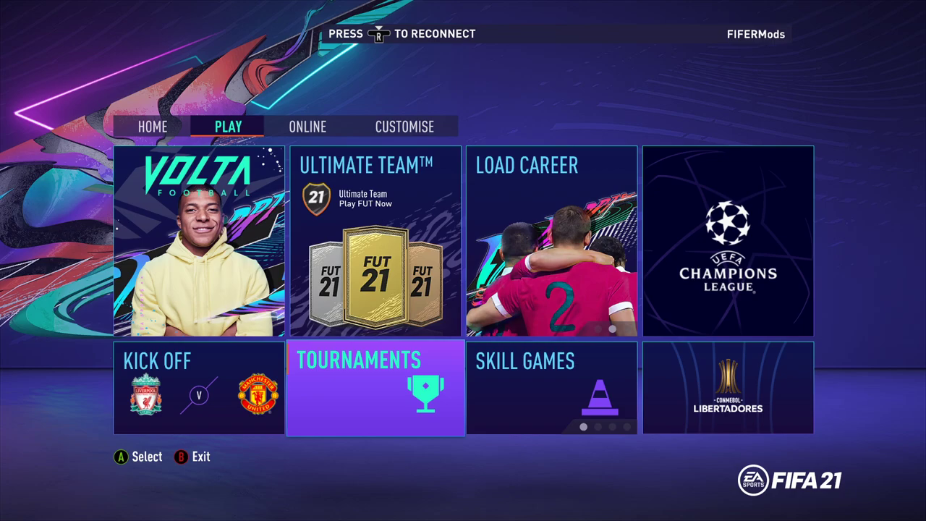
Step: Open the Load Tournament list from Tournaments, and examine the save files in the FIFA 21 settings folder in File Explorer
key(Return)
key(Right)
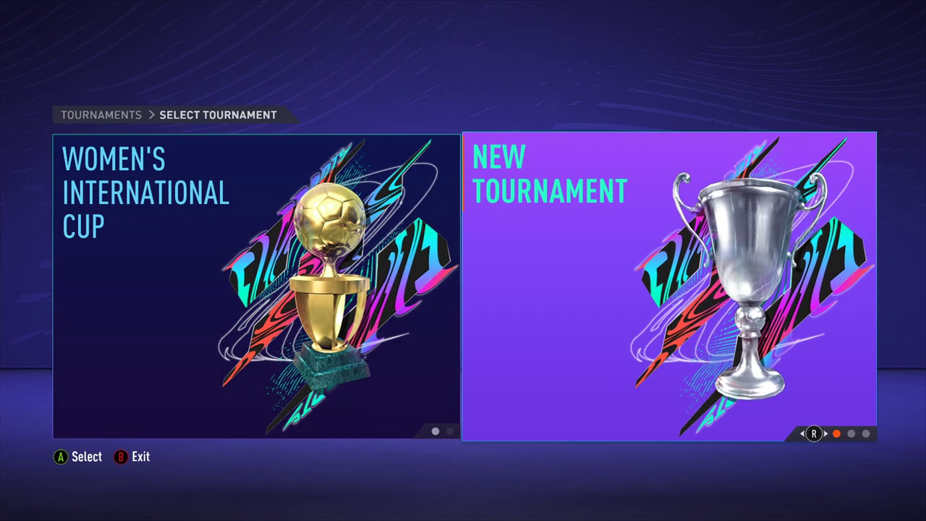
key(Right)
key(Right)
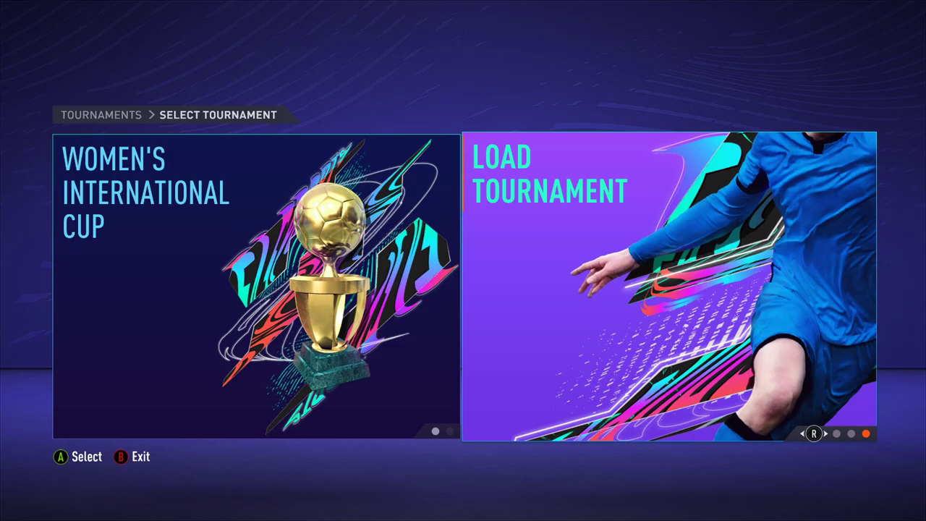
key(Return)
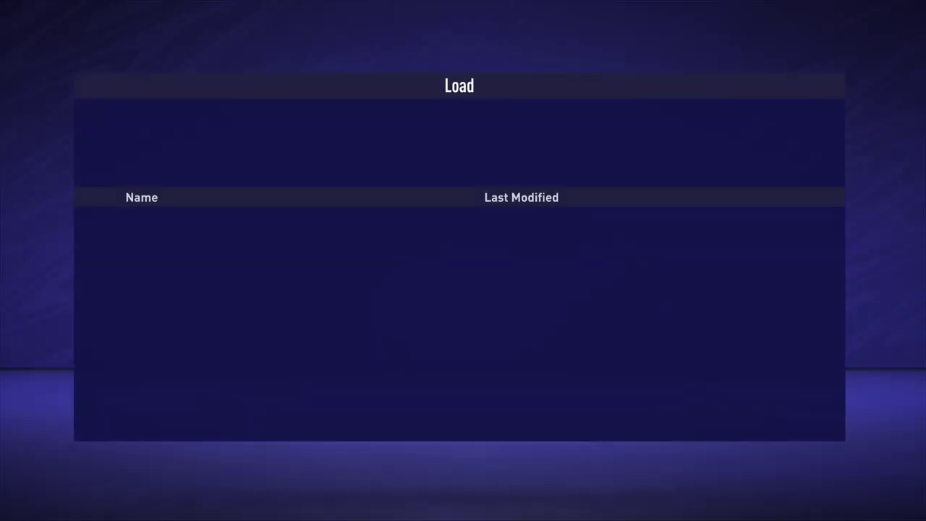
key(alt+Tab)
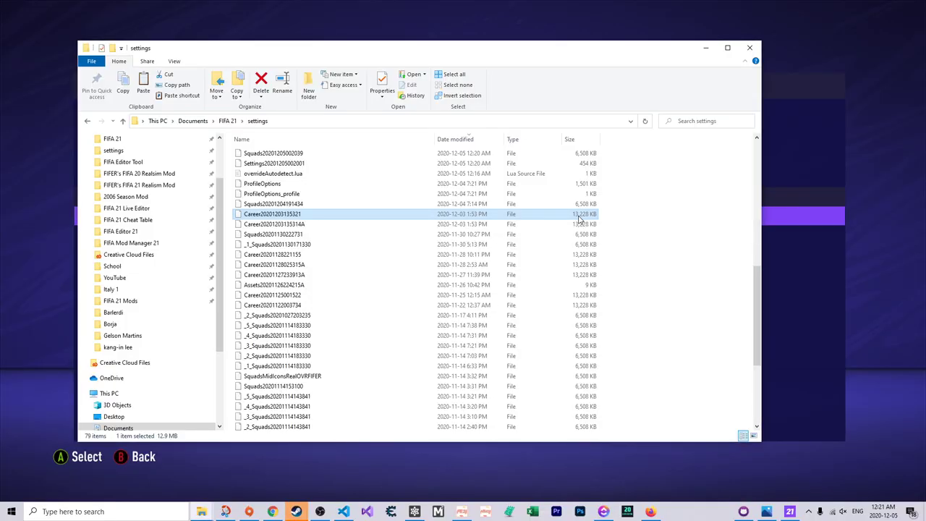
scroll(579, 216, down, 5)
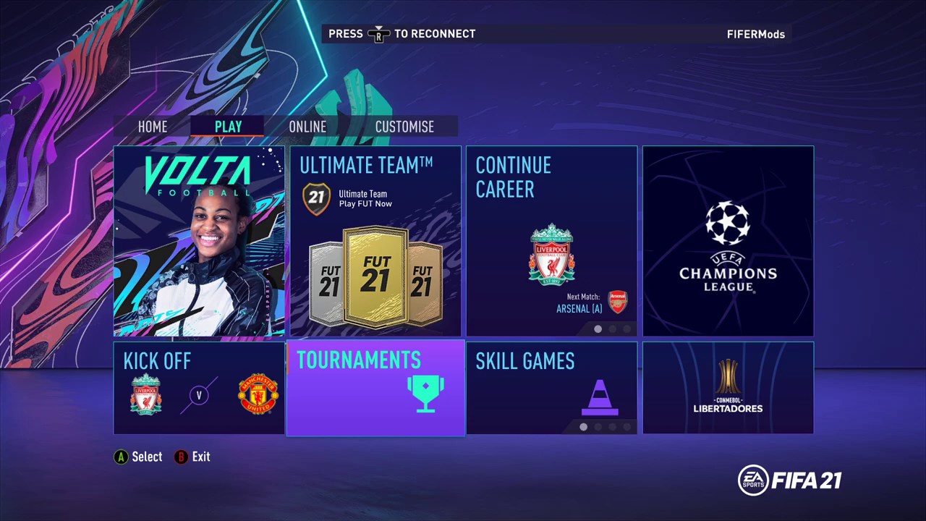
Step: Look over the game's customisation options and check the Settings file in the FIFA 21 settings folder
key(q)
key(q)
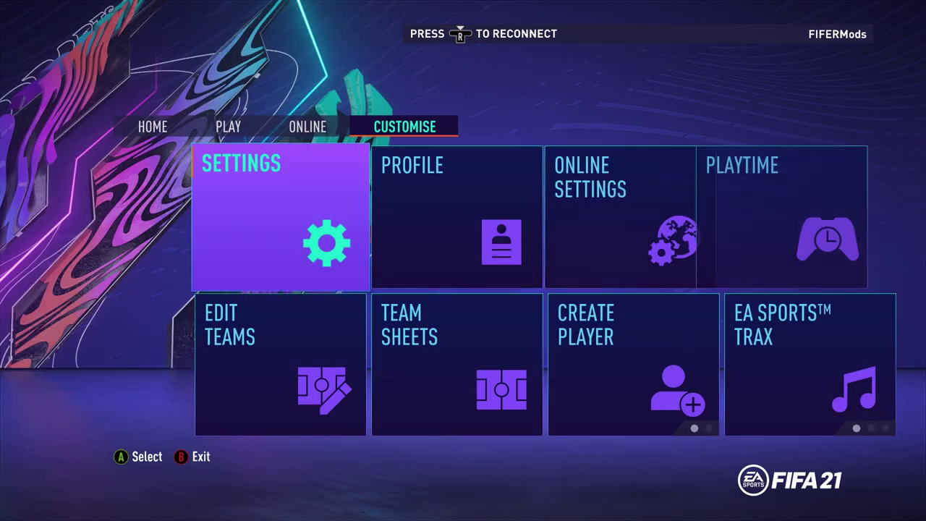
key(Right)
key(Left)
key(Down)
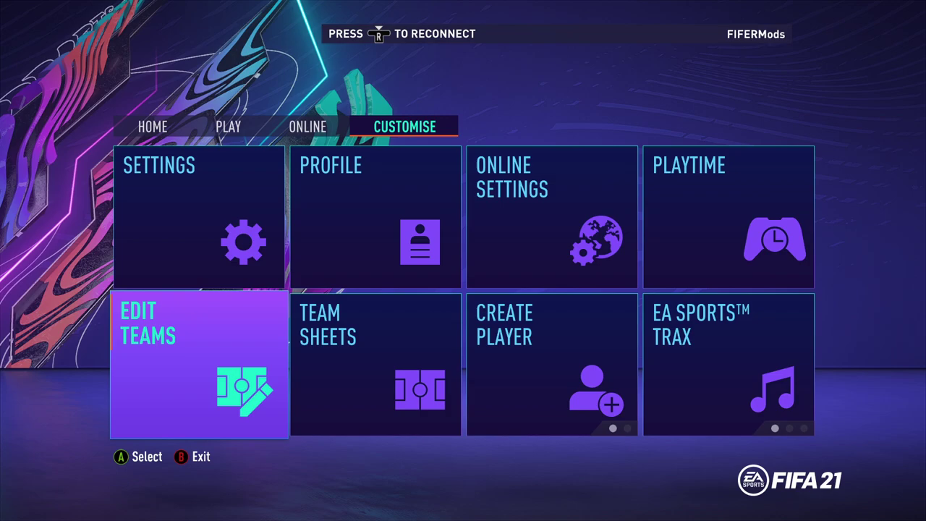
key(alt+Tab)
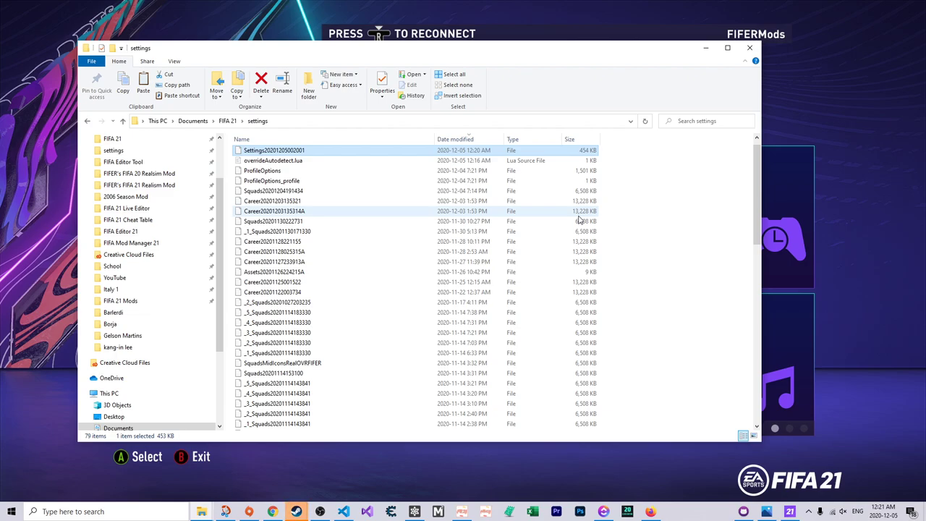
key(alt+Tab)
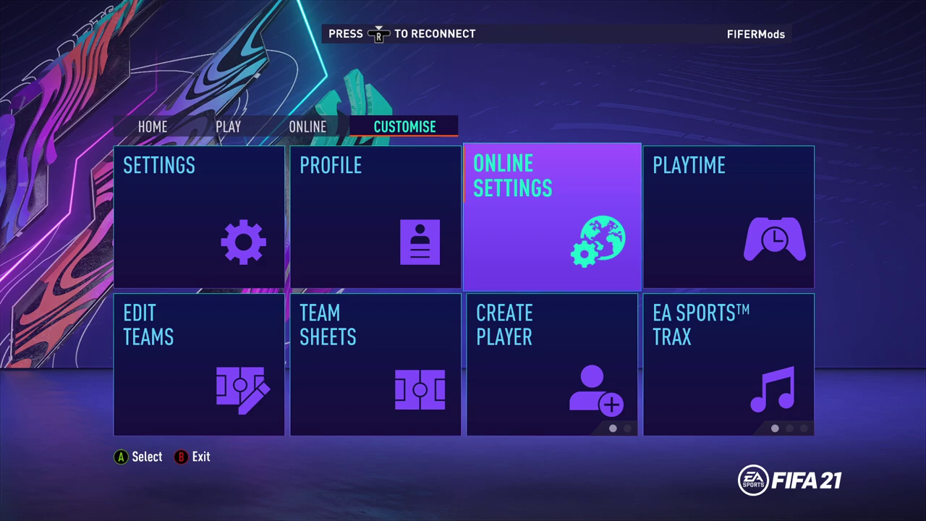